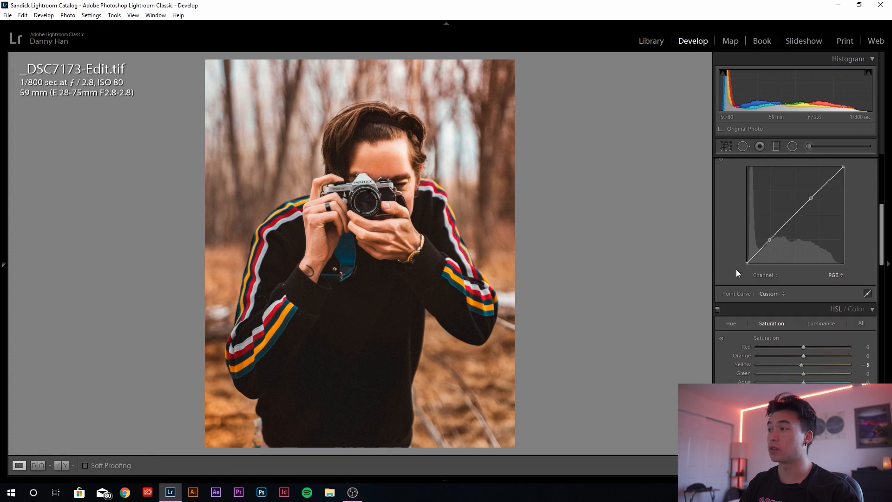
Set the photo's sharpening amount to 75 and masking to 90, and start picking a new detail preview area.
{"action": "scroll", "coordinate": [741, 272], "scroll_direction": "down", "scroll_amount": 1}
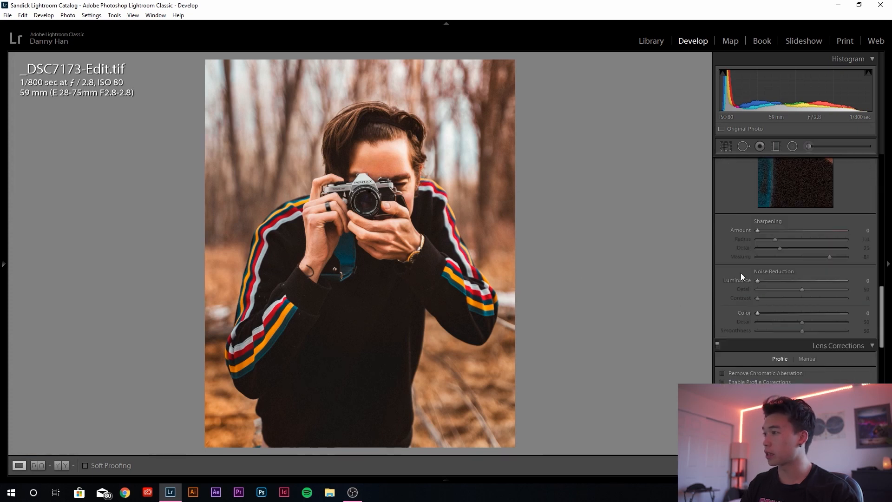
{"action": "scroll", "coordinate": [748, 271], "scroll_direction": "up", "scroll_amount": 2}
{"action": "scroll", "coordinate": [790, 273], "scroll_direction": "down", "scroll_amount": 1}
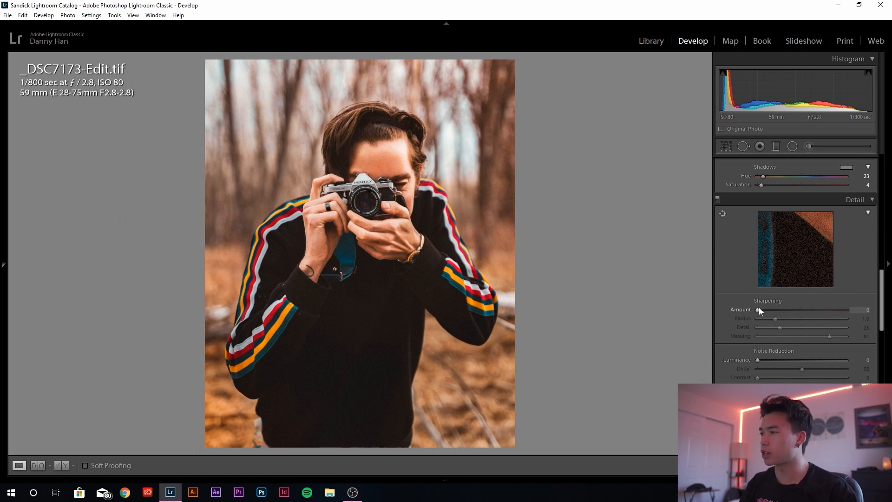
{"action": "left_click_drag", "start_coordinate": [758, 308], "coordinate": [838, 342]}
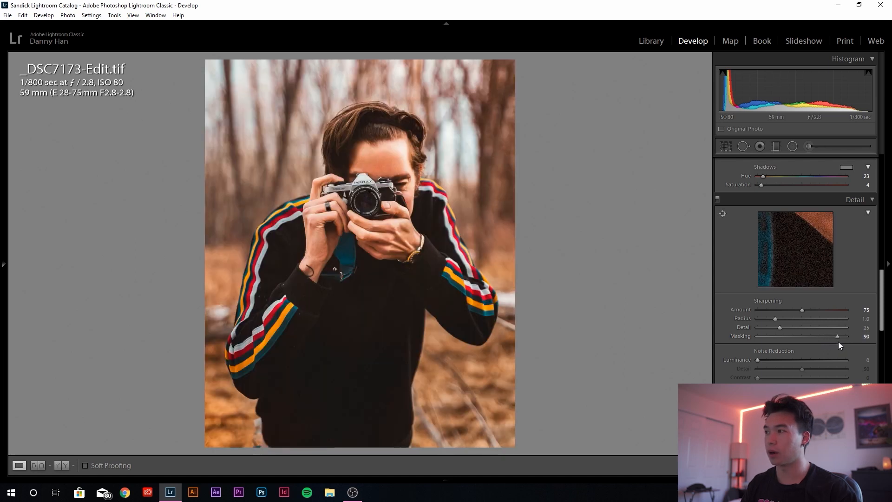
{"action": "left_click", "coordinate": [723, 214]}
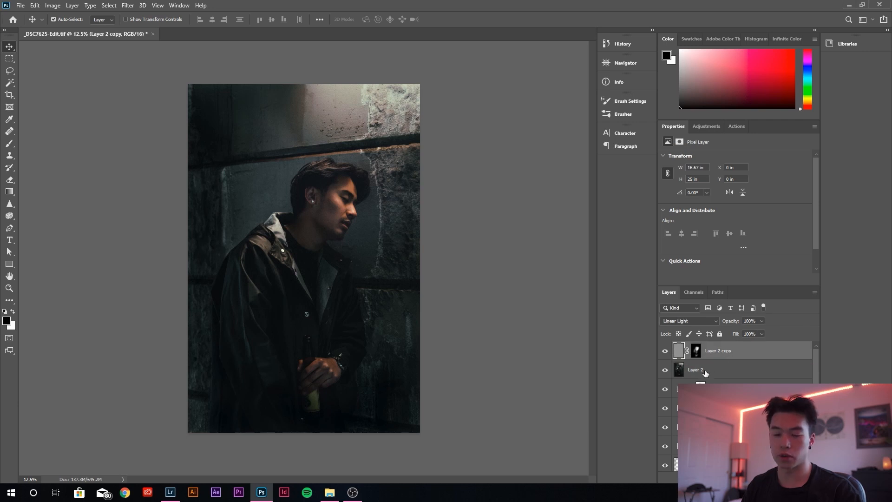
Stamp all visible layers into a new layer on top of the stack and desaturate it.
{"action": "key", "text": "ctrl+alt+shift+e"}
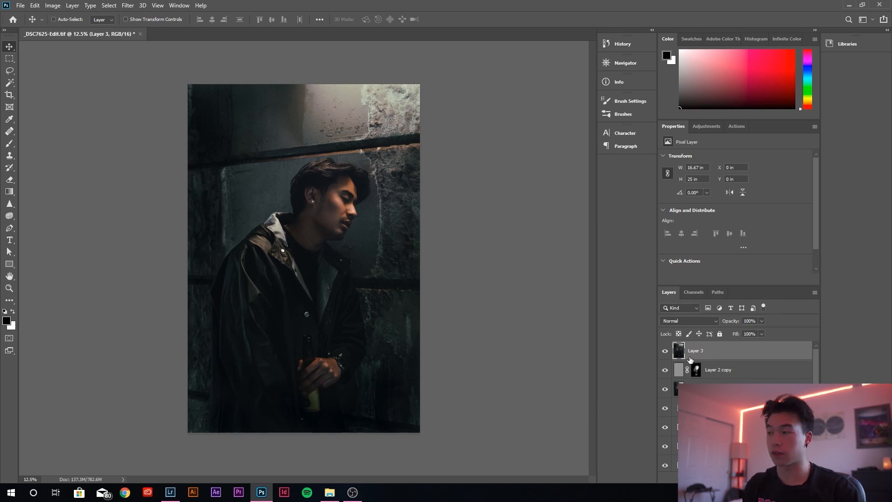
{"action": "key", "text": "ctrl+shift+u"}
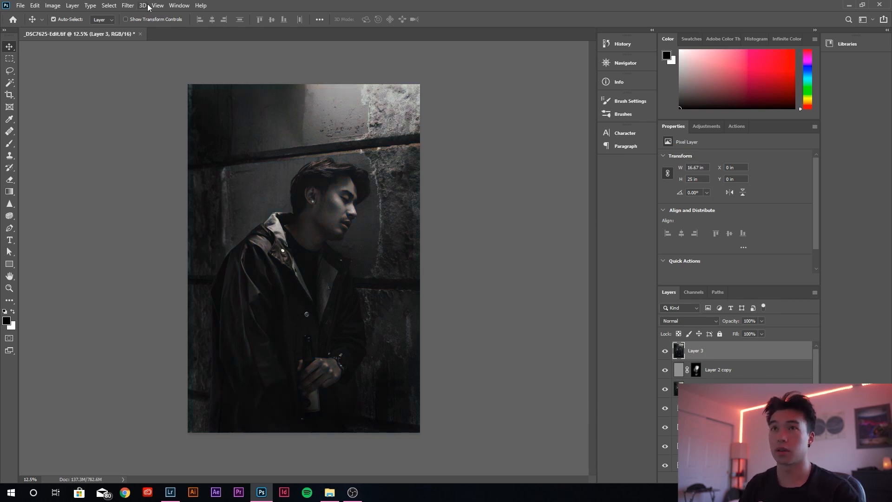
Apply the High Pass filter to the desaturated Layer 3 and set its blend mode to Linear Light.
{"action": "left_click", "coordinate": [128, 6]}
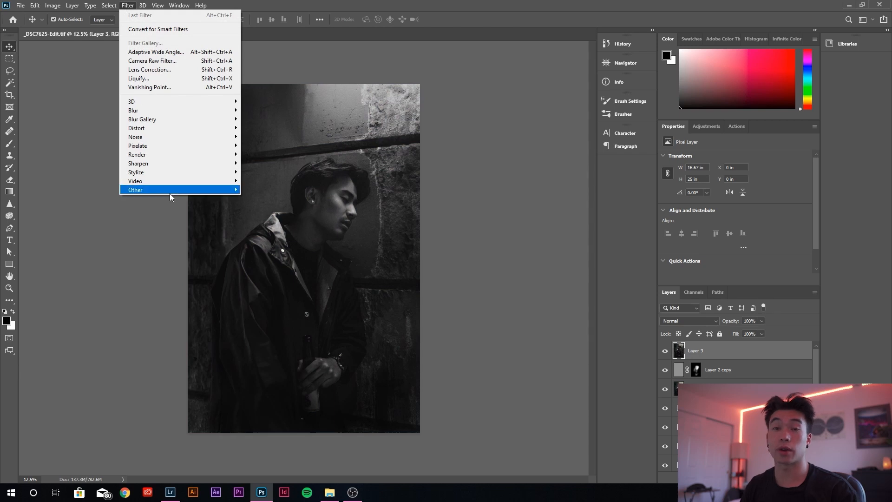
{"action": "mouse_move", "coordinate": [170, 190]}
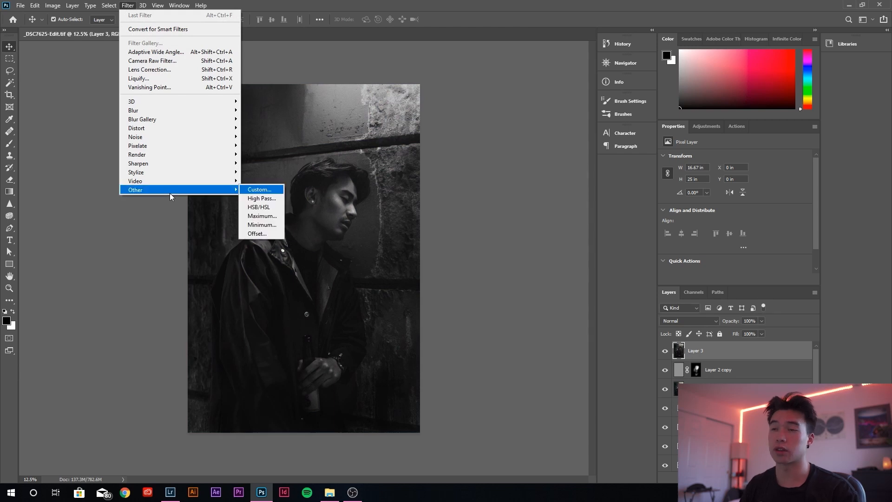
{"action": "left_click", "coordinate": [262, 198]}
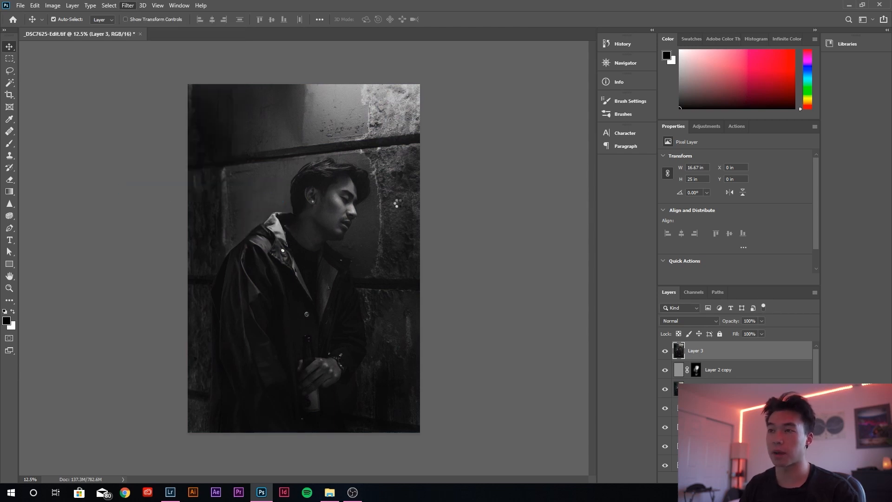
{"action": "left_click", "coordinate": [489, 119]}
{"action": "left_click", "coordinate": [689, 321]}
{"action": "left_click", "coordinate": [683, 208]}
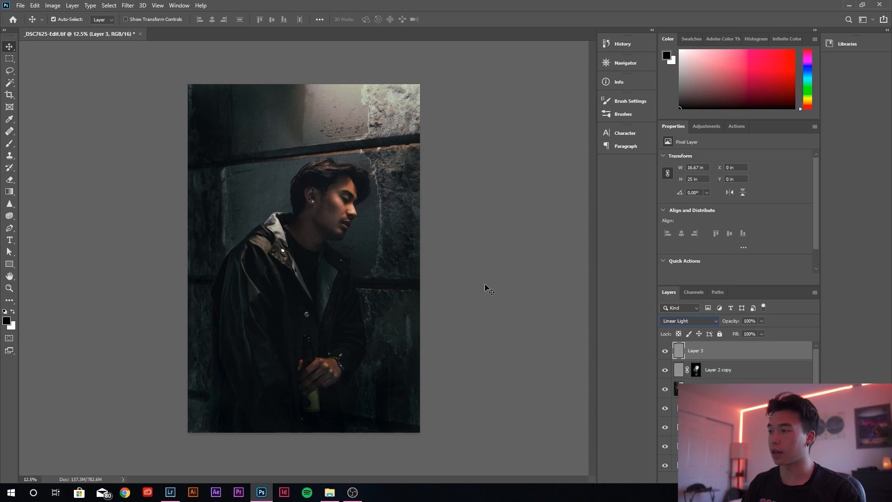
Compare the man's face up close with the sharpening Layer 3 hidden and shown.
{"action": "key", "text": "z"}
{"action": "left_click_drag", "start_coordinate": [329, 200], "coordinate": [394, 210]}
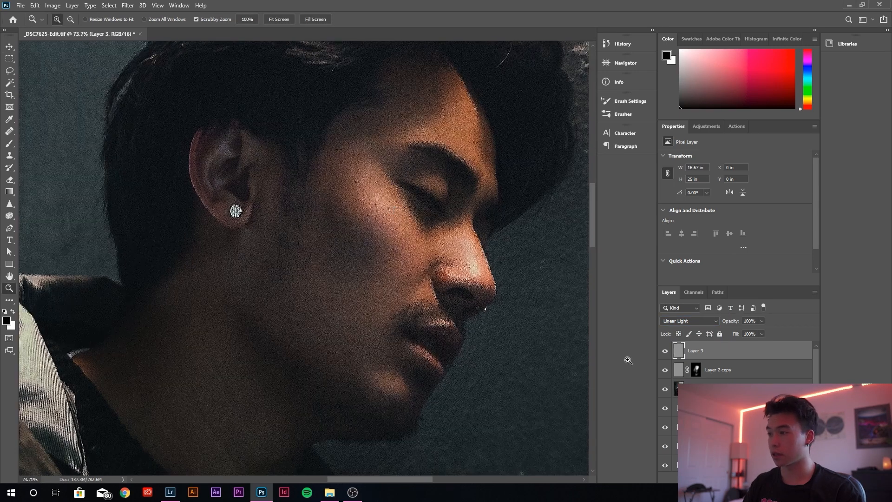
{"action": "left_click", "coordinate": [665, 351]}
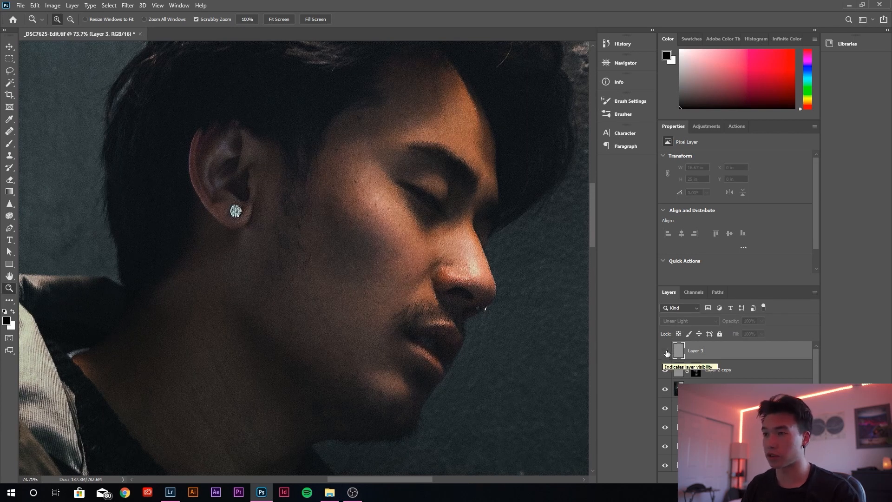
{"action": "left_click", "coordinate": [665, 352]}
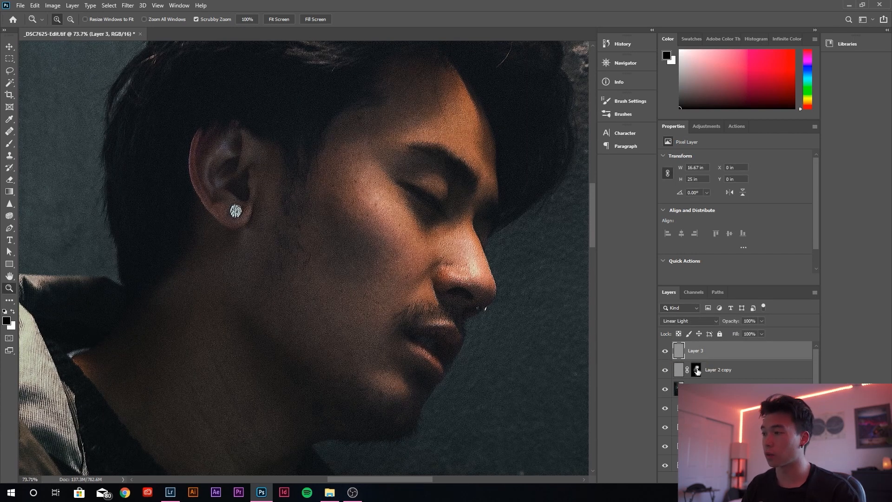
Add a black layer mask to Layer 3 and paint white over the nose and lips with a soft 103 px brush.
{"action": "key", "text": "alt"}
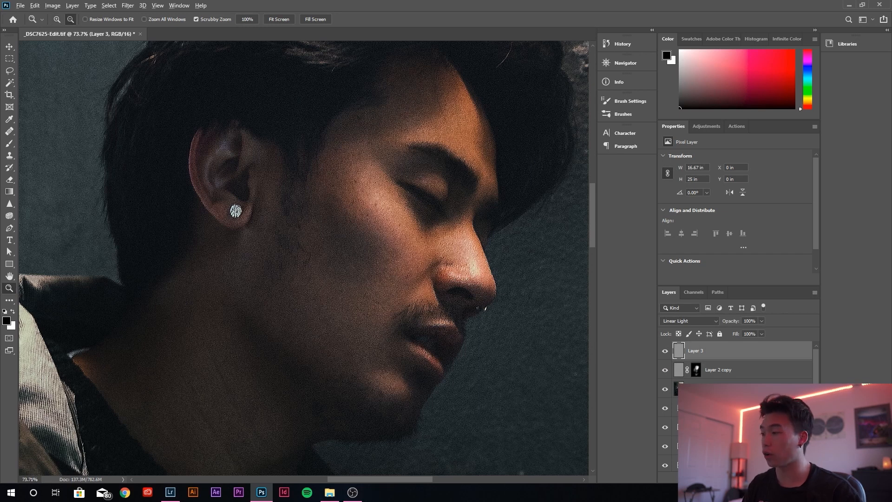
{"action": "left_click", "coordinate": [726, 477], "text": "alt"}
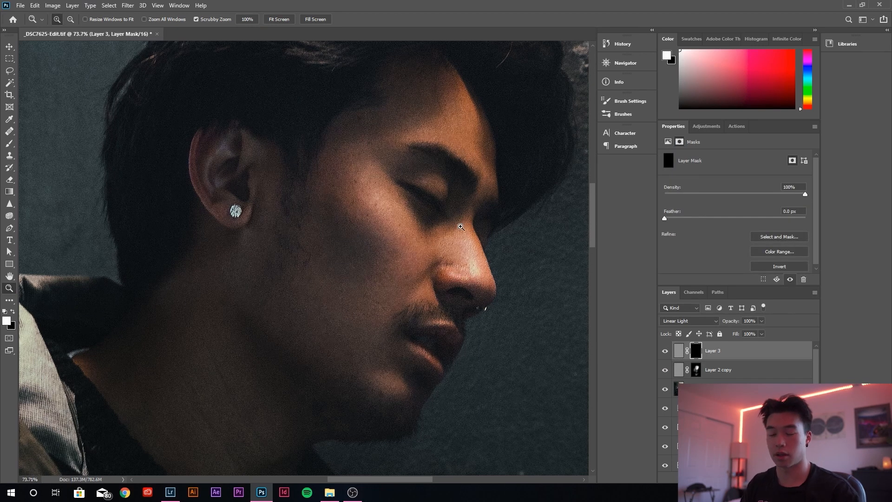
{"action": "key", "text": "b"}
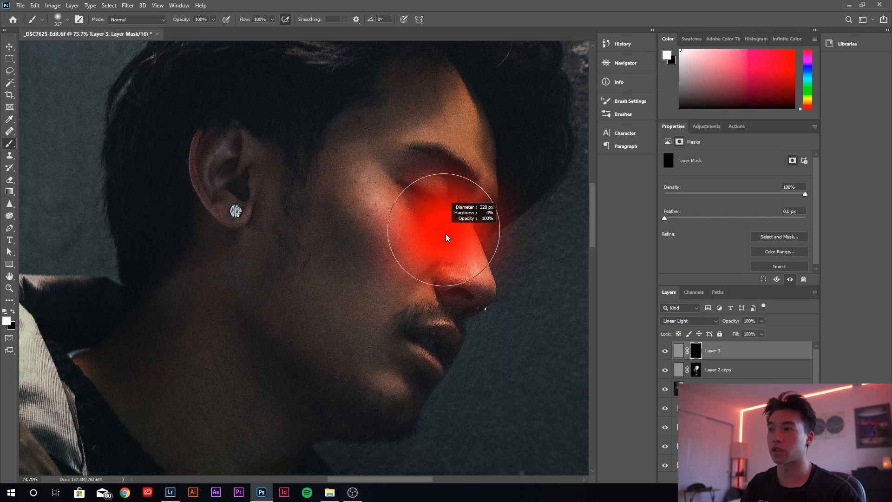
{"action": "left_click_drag", "start_coordinate": [447, 235], "coordinate": [429, 235]}
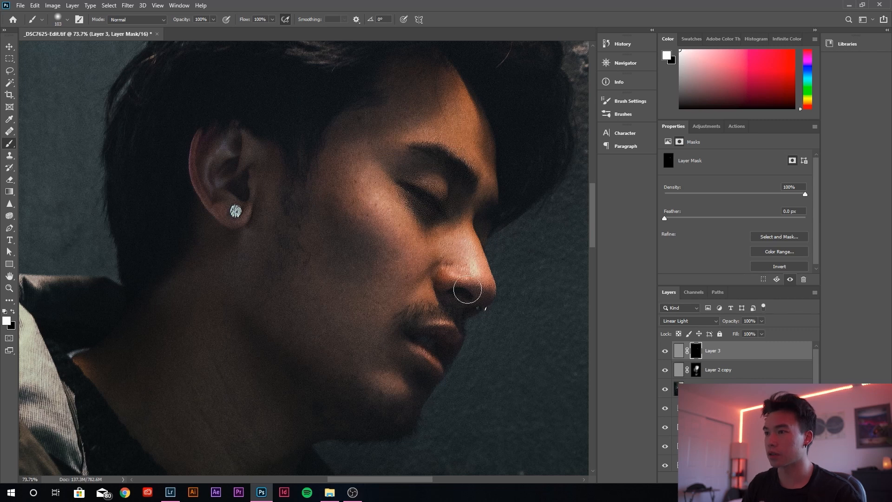
{"action": "left_click_drag", "start_coordinate": [467, 289], "coordinate": [446, 287]}
{"action": "mouse_move", "coordinate": [459, 340]}
{"action": "left_mouse_down"}
{"action": "mouse_move", "coordinate": [413, 333]}
{"action": "mouse_move", "coordinate": [442, 366]}
{"action": "left_mouse_up"}
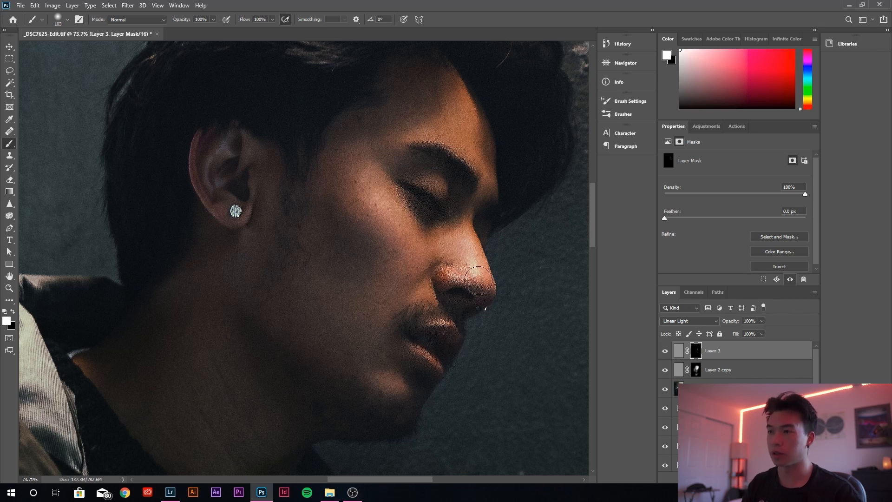
Paint white over the man's hair on Layer 3's mask with a larger brush.
{"action": "scroll", "coordinate": [479, 279], "scroll_direction": "down", "scroll_amount": 6}
{"action": "left_click_drag", "start_coordinate": [484, 226], "coordinate": [495, 229]}
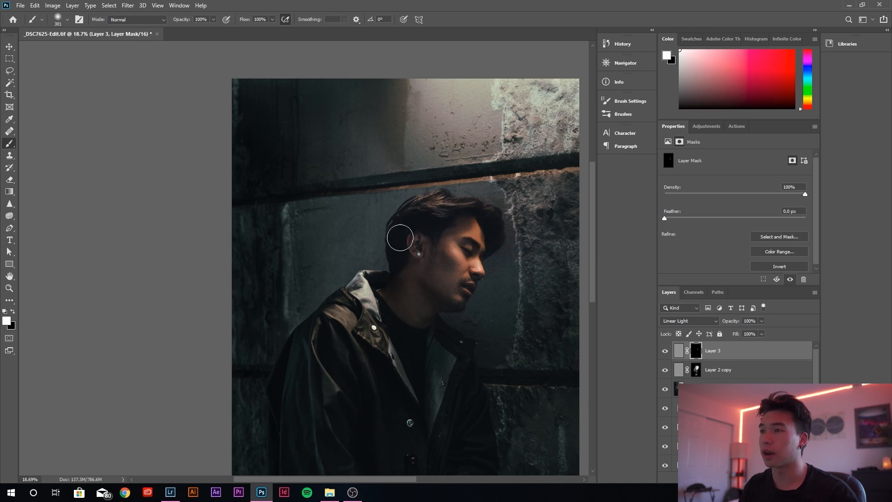
{"action": "mouse_move", "coordinate": [400, 238]}
{"action": "left_mouse_down"}
{"action": "mouse_move", "coordinate": [460, 203]}
{"action": "mouse_move", "coordinate": [425, 205]}
{"action": "mouse_move", "coordinate": [446, 204]}
{"action": "left_mouse_up"}
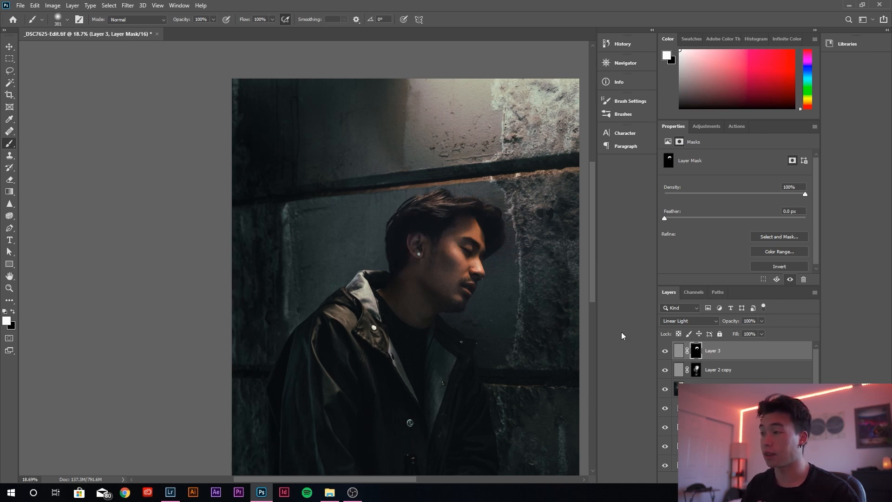
Duplicate the sharpening Layer 3, leave the copy without a mask and set its opacity to 42%.
{"action": "left_click", "coordinate": [678, 351]}
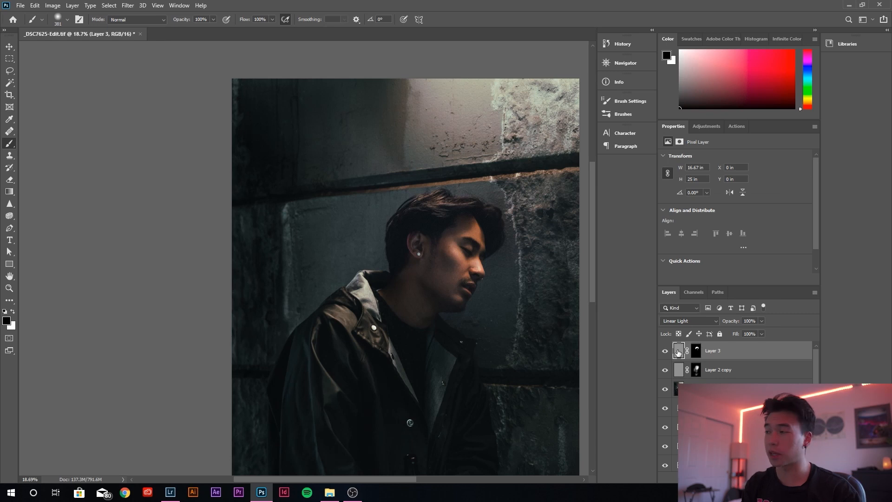
{"action": "key", "text": "ctrl+j"}
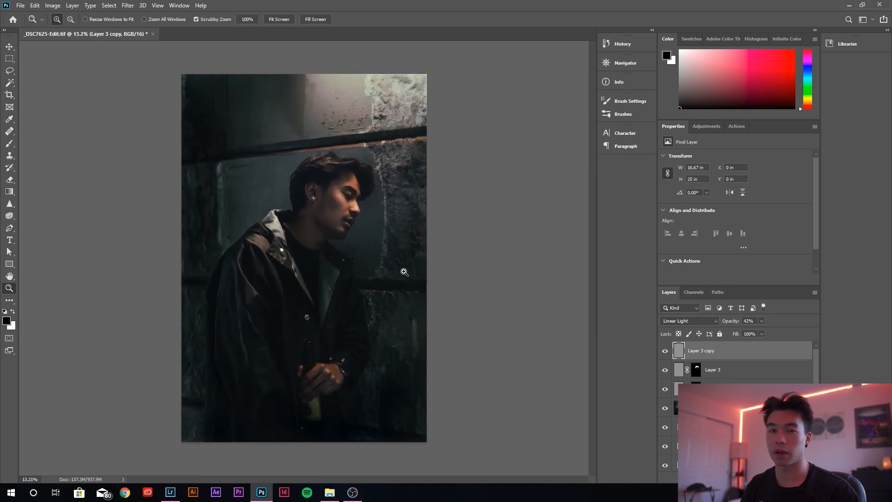
{"action": "left_click_drag", "start_coordinate": [340, 225], "coordinate": [417, 251]}
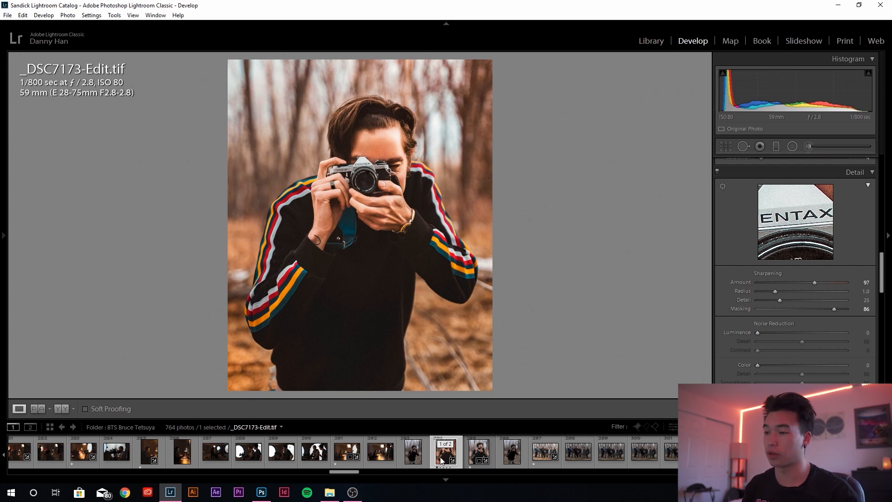
Open the export settings for _DSC7173-Edit.tif in Lightroom and review the file settings, image sizing and output sharpening.
{"action": "right_click", "coordinate": [380, 275]}
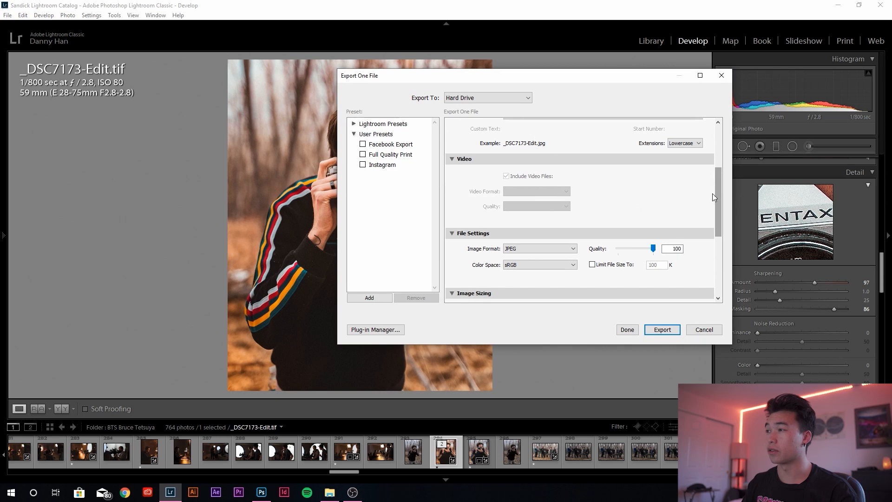
{"action": "scroll", "coordinate": [714, 195], "scroll_direction": "down", "scroll_amount": 2}
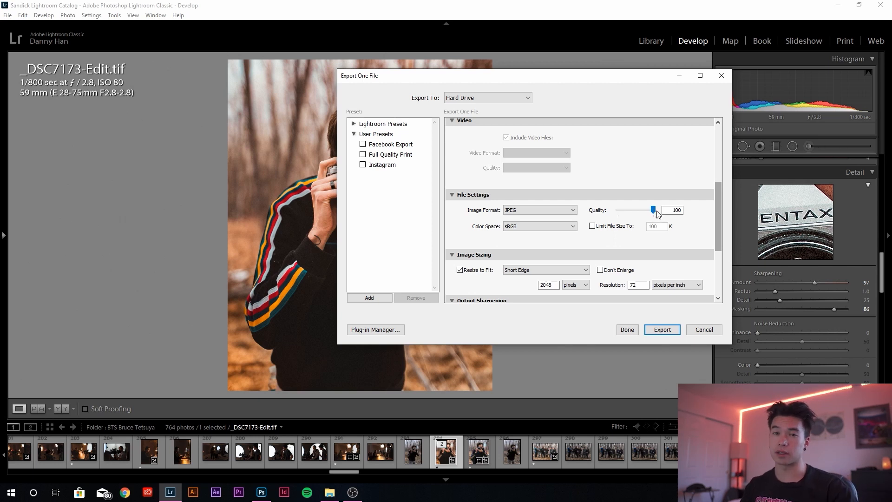
{"action": "scroll", "coordinate": [657, 214], "scroll_direction": "down", "scroll_amount": 3}
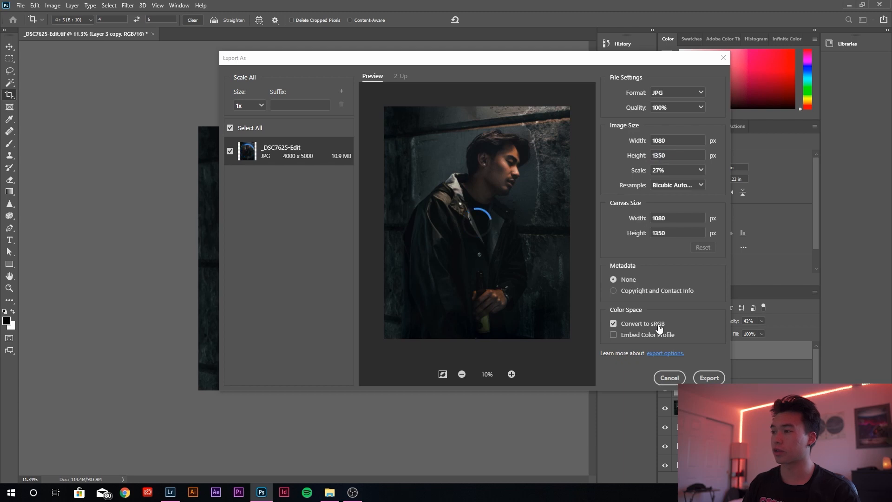
{"action": "left_click", "coordinate": [709, 377]}
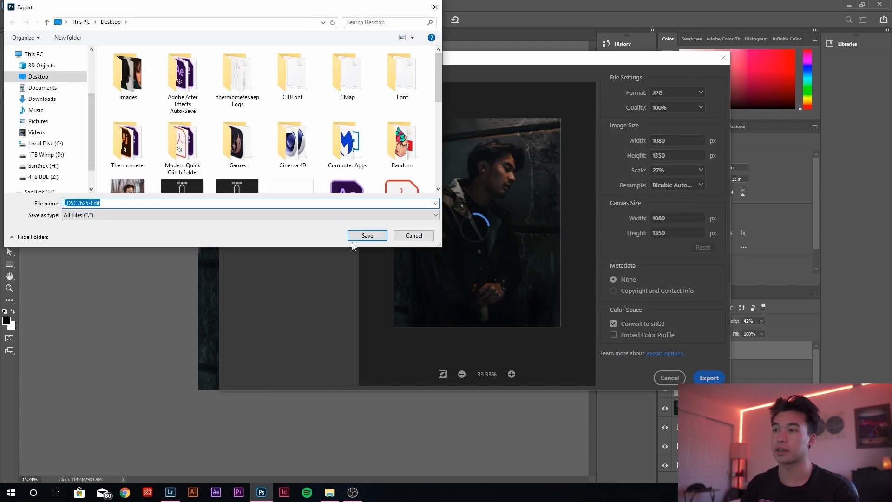
{"action": "left_click", "coordinate": [411, 234]}
{"action": "left_click", "coordinate": [666, 381]}
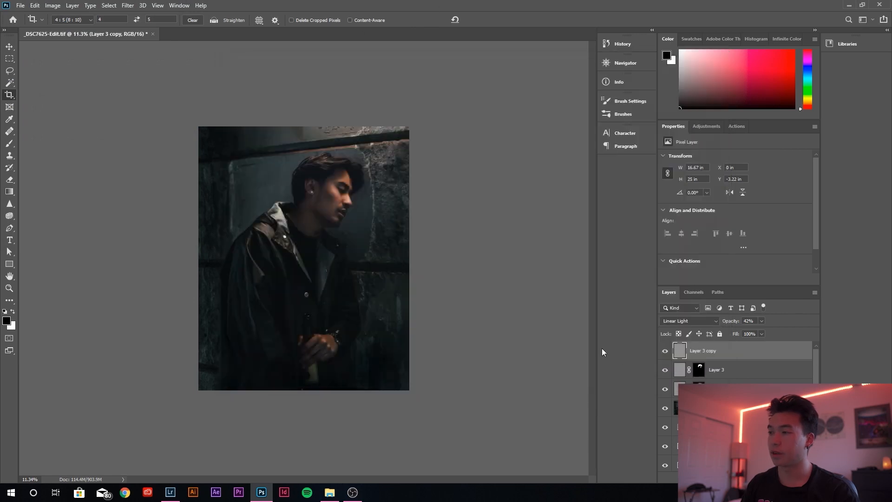
{"action": "key", "text": "z"}
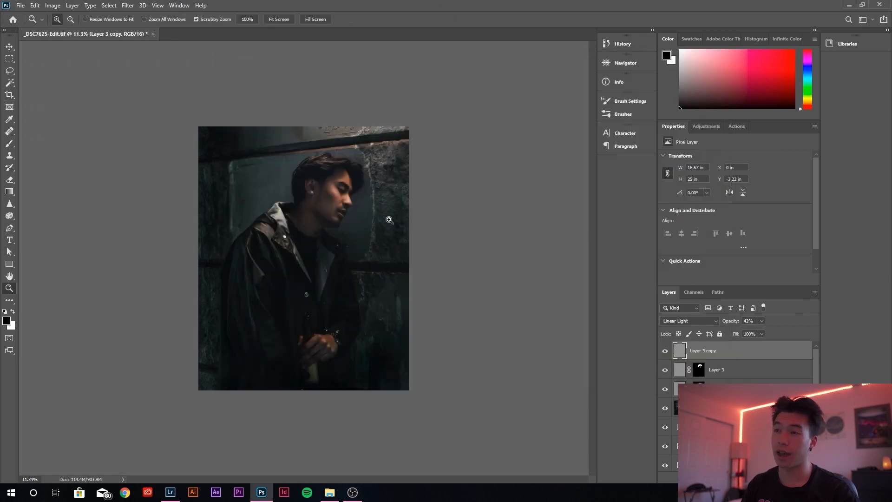
{"action": "scroll", "coordinate": [389, 217], "scroll_direction": "down", "scroll_amount": 3}
{"action": "scroll", "coordinate": [388, 219], "scroll_direction": "up", "scroll_amount": 5}
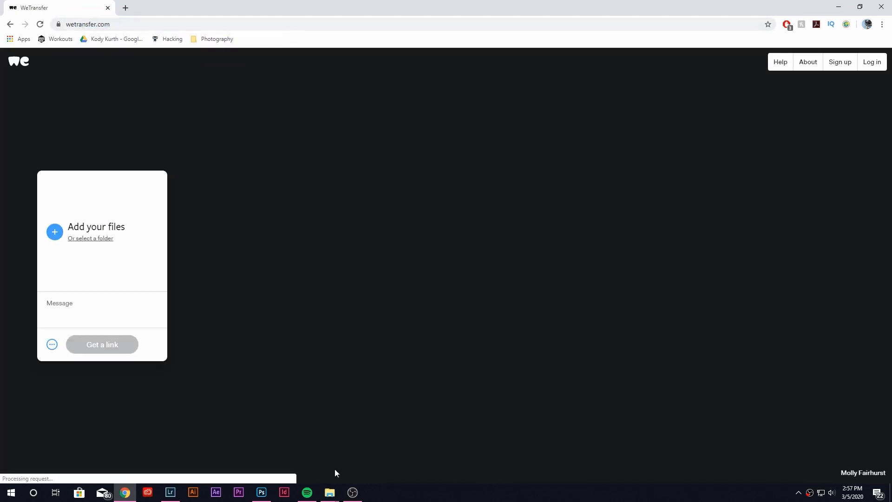
Upload Sharpening.mp4 to WeTransfer in the browser and copy its download link.
{"action": "mouse_move", "coordinate": [331, 492]}
{"action": "mouse_move", "coordinate": [357, 470]}
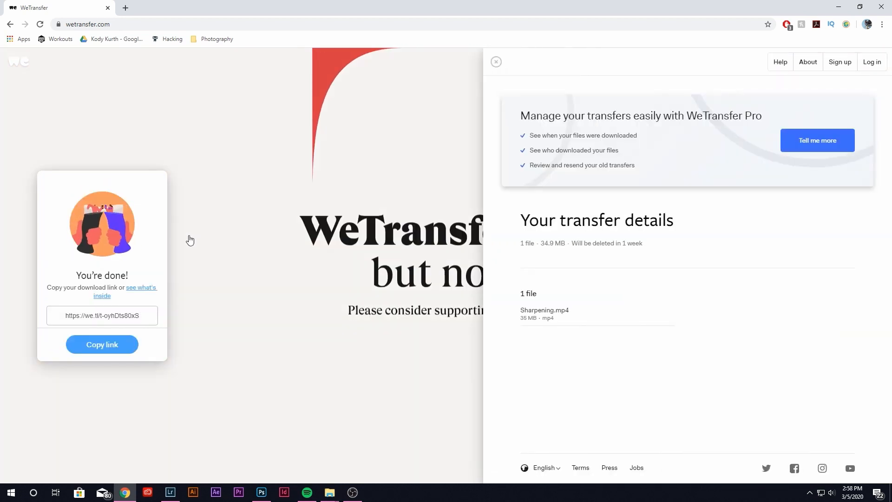
{"action": "left_click", "coordinate": [110, 345]}
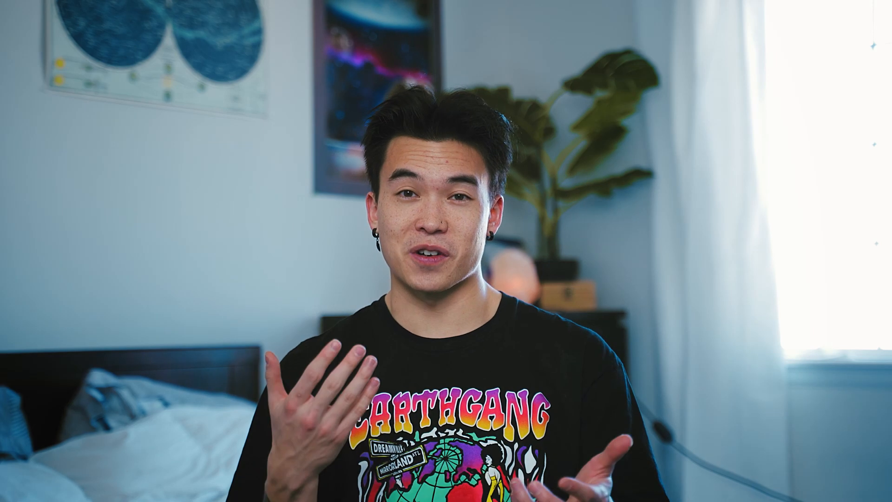